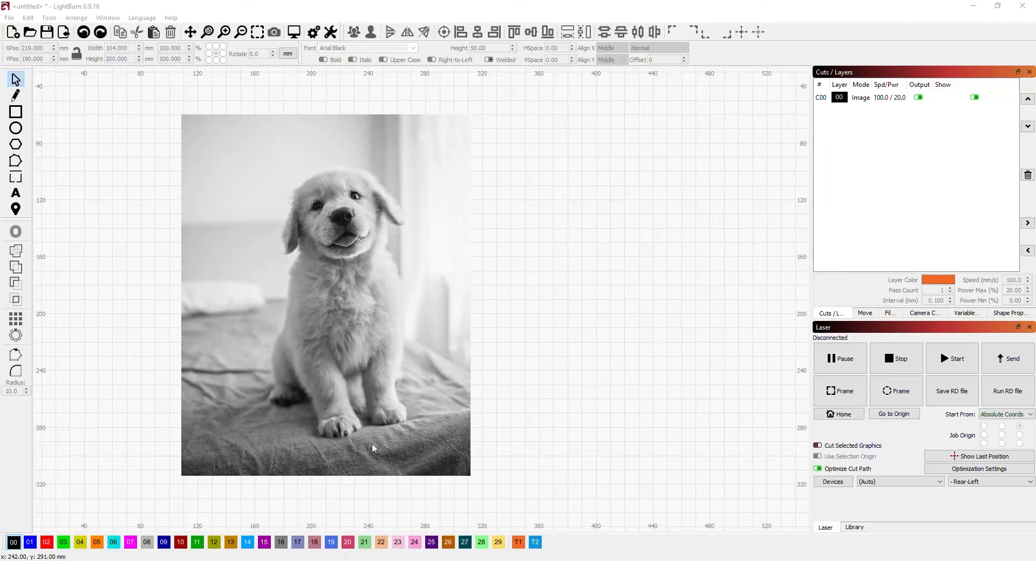
- Draw a rectangle on the T1 tool layer, about 103 × 196 mm, over the puppy in the photo
{"action": "left_click", "coordinate": [525, 545]}
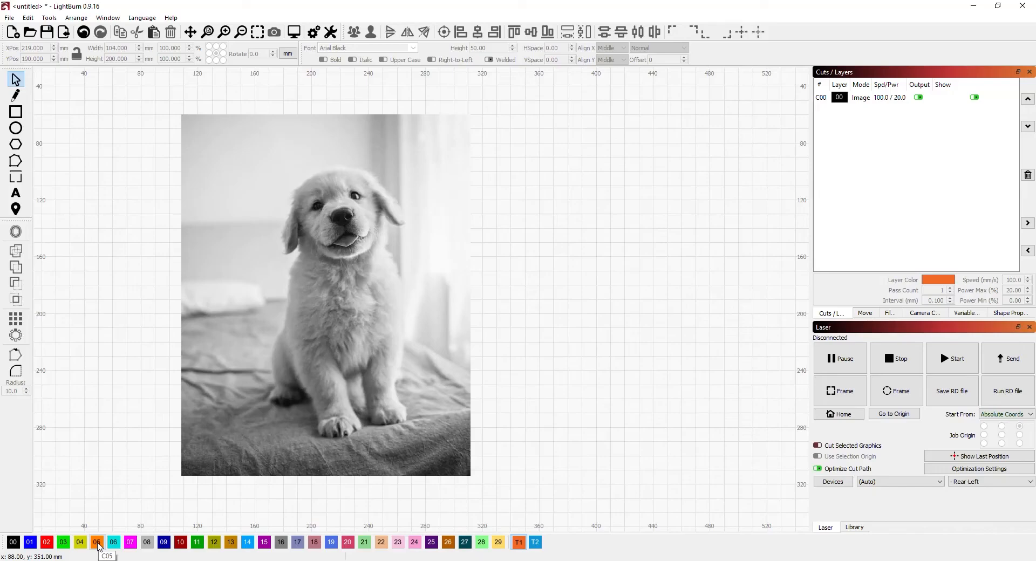
{"action": "left_click", "coordinate": [11, 113]}
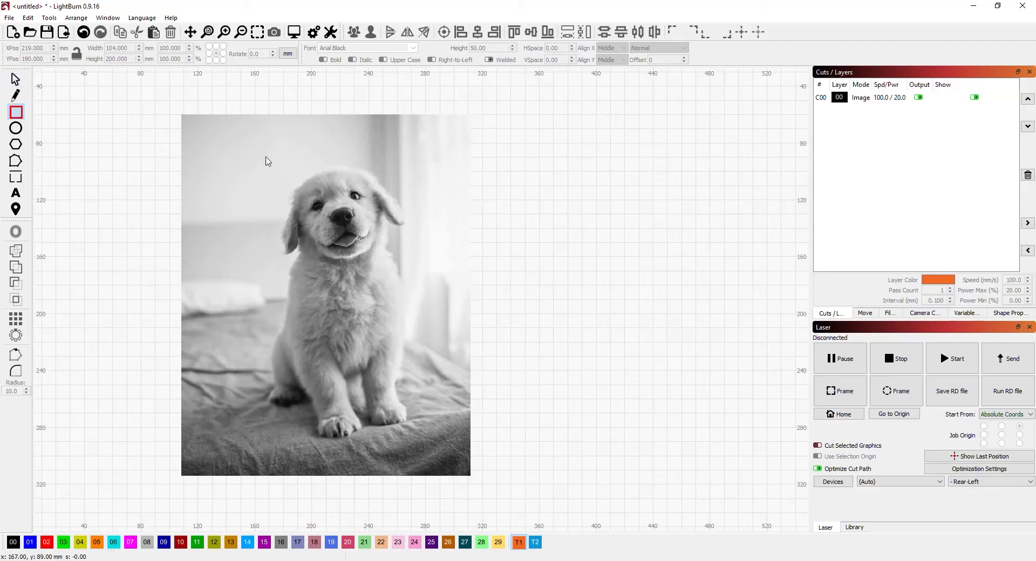
{"action": "left_click_drag", "start_coordinate": [267, 159], "coordinate": [414, 436]}
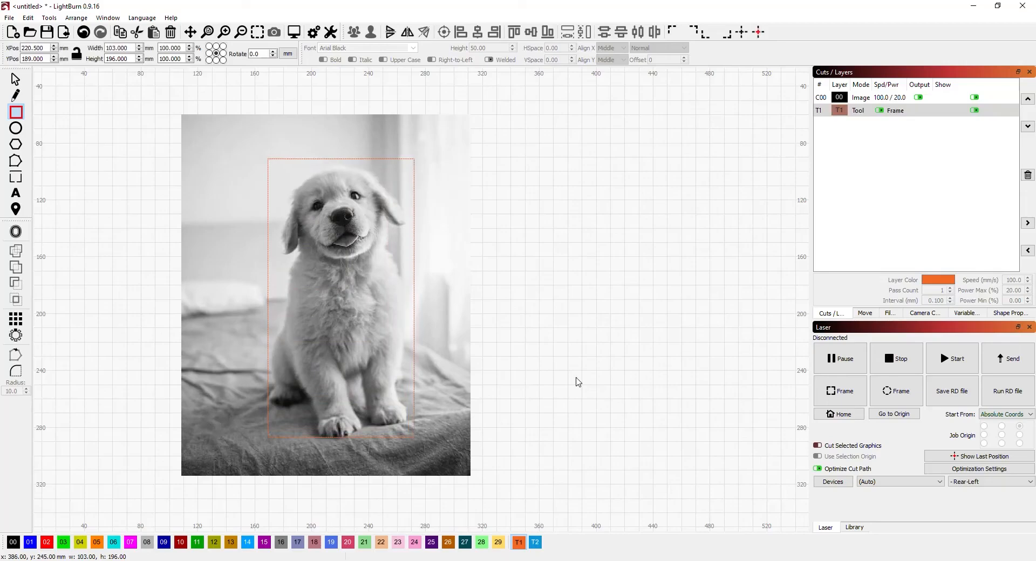
- Select everything and apply the rectangle as a mask to the image
{"action": "key", "text": "ctrl+a"}
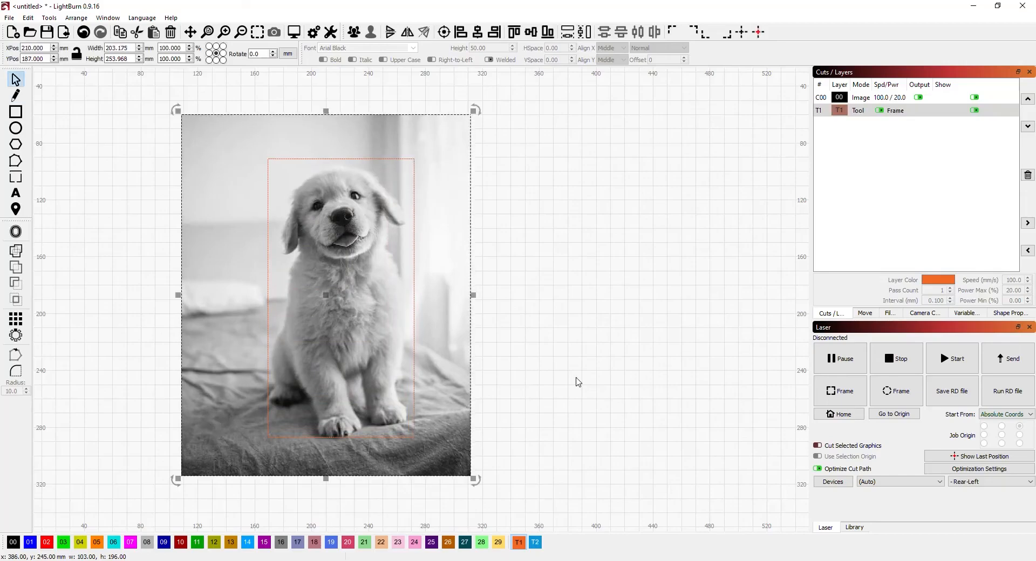
{"action": "right_click", "coordinate": [414, 229]}
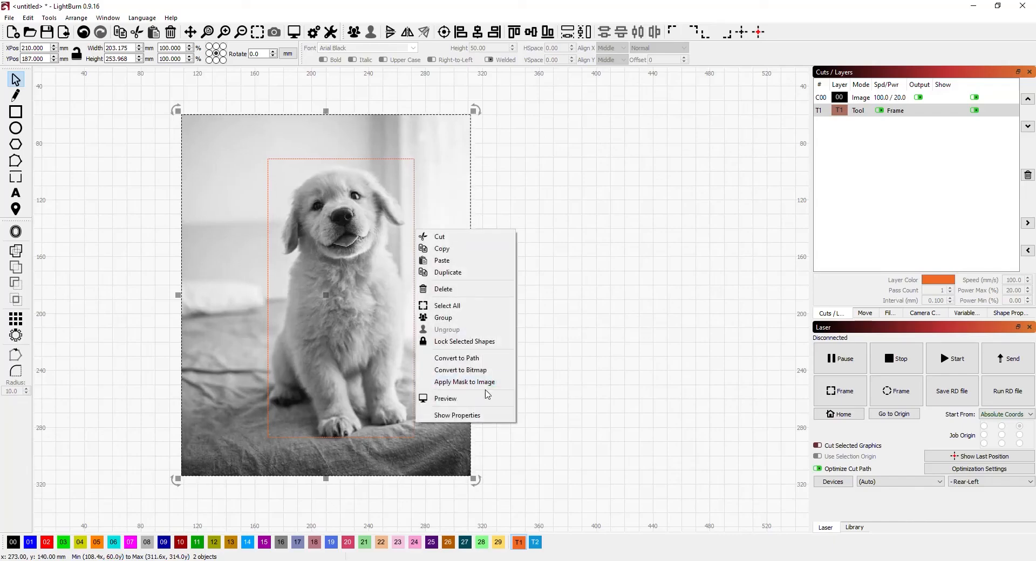
{"action": "left_click", "coordinate": [76, 17]}
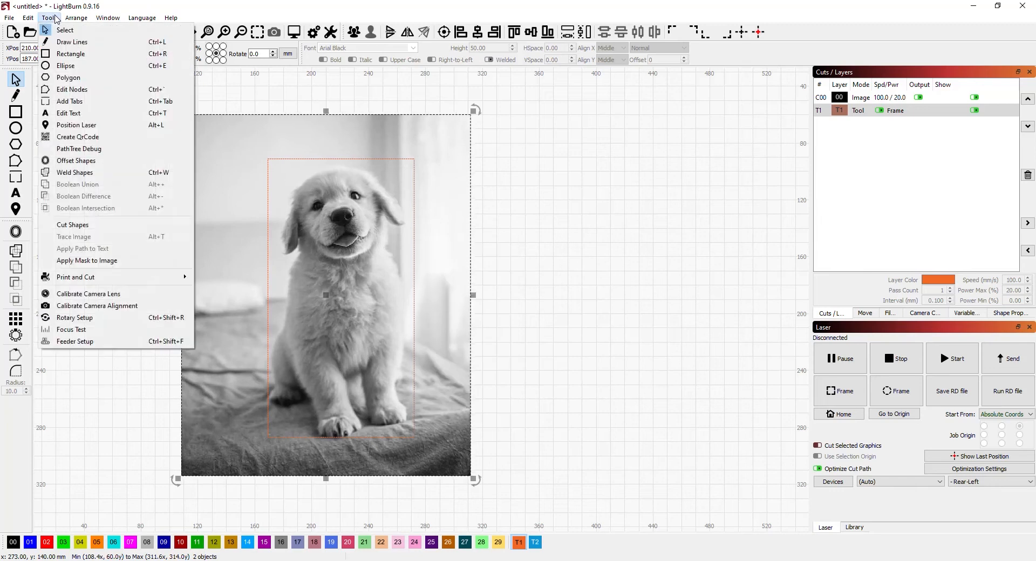
{"action": "mouse_move", "coordinate": [49, 18]}
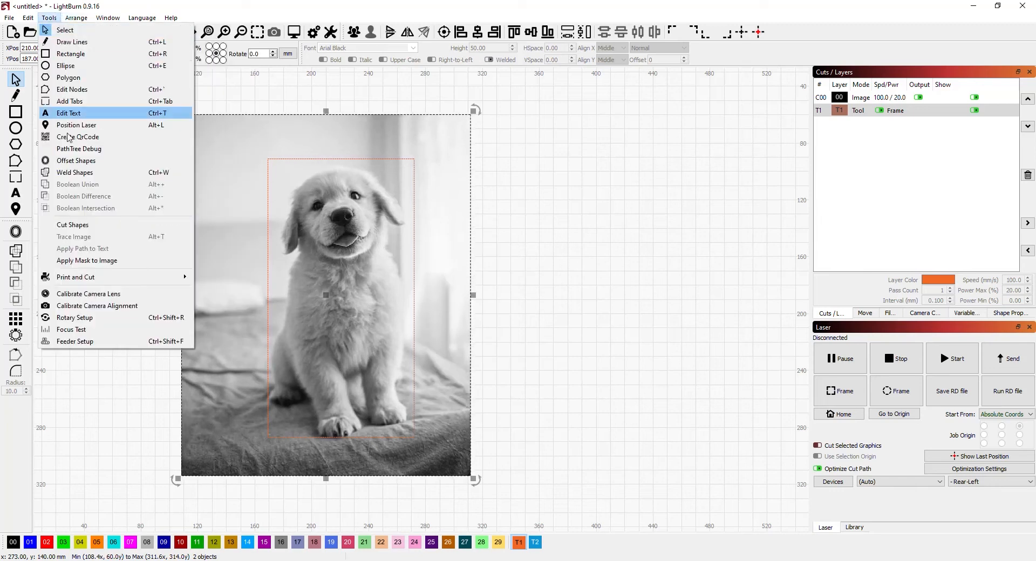
{"action": "left_click", "coordinate": [84, 261]}
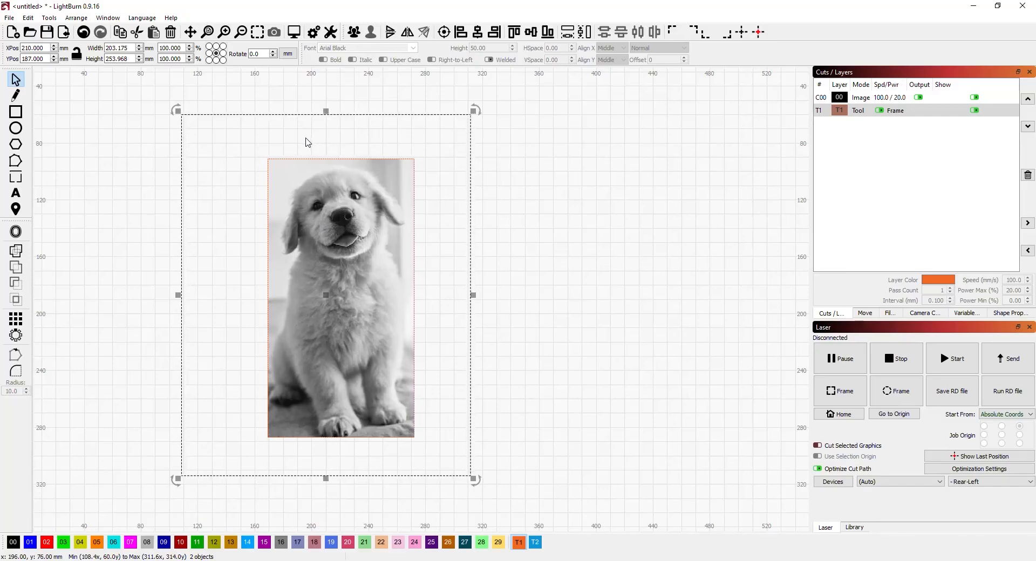
- Reposition the mask rectangle and the image so the puppy sits centred within the masked area
{"action": "left_click", "coordinate": [519, 140]}
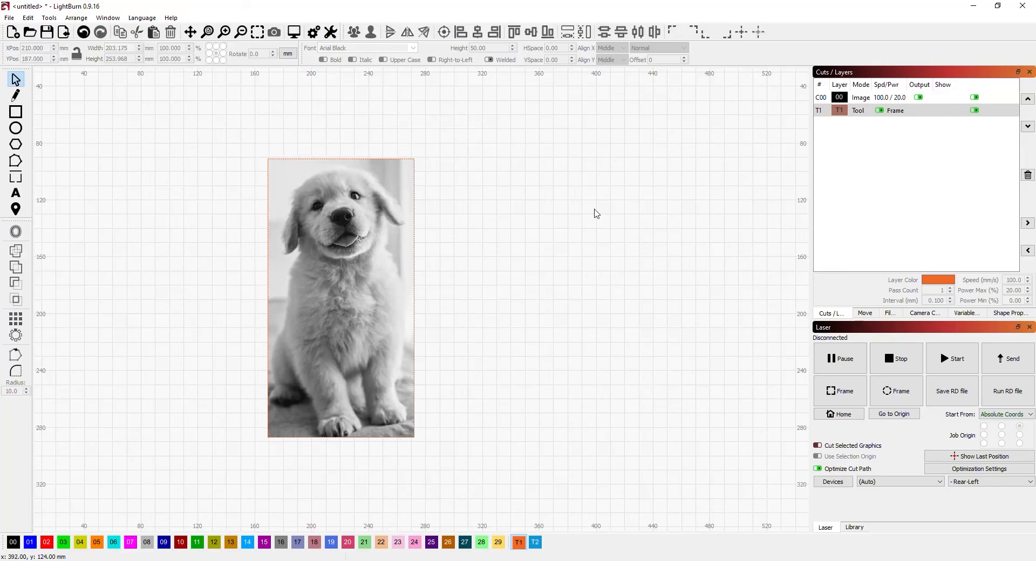
{"action": "left_click", "coordinate": [415, 183]}
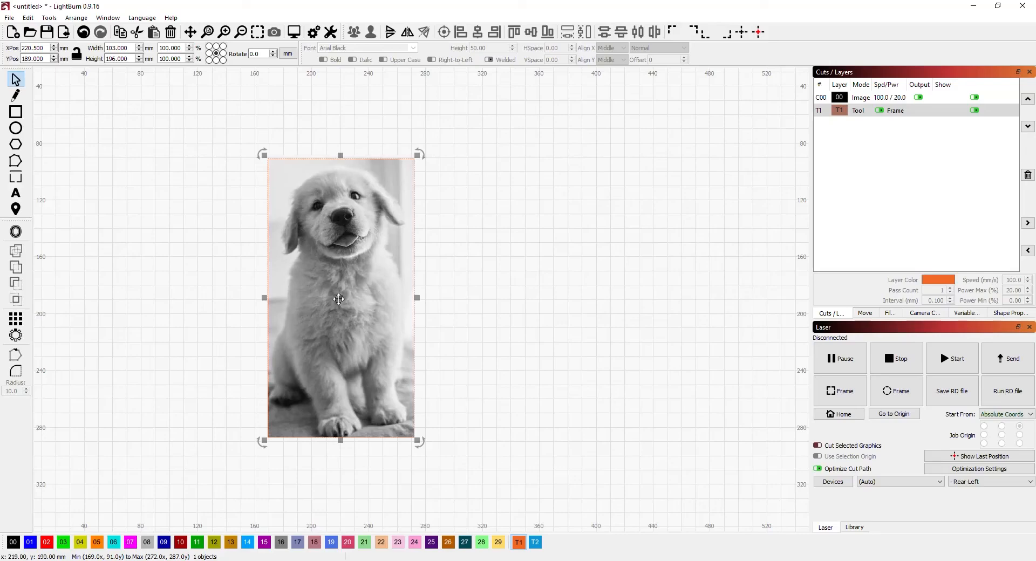
{"action": "mouse_move", "coordinate": [338, 297]}
{"action": "left_mouse_down"}
{"action": "mouse_move", "coordinate": [318, 314]}
{"action": "mouse_move", "coordinate": [326, 346]}
{"action": "mouse_move", "coordinate": [348, 348]}
{"action": "mouse_move", "coordinate": [371, 309]}
{"action": "mouse_move", "coordinate": [339, 266]}
{"action": "mouse_move", "coordinate": [305, 280]}
{"action": "mouse_move", "coordinate": [304, 291]}
{"action": "mouse_move", "coordinate": [309, 302]}
{"action": "mouse_move", "coordinate": [343, 299]}
{"action": "mouse_move", "coordinate": [329, 287]}
{"action": "left_mouse_up"}
{"action": "left_click", "coordinate": [715, 228]}
{"action": "left_click_drag", "start_coordinate": [455, 194], "coordinate": [427, 188]}
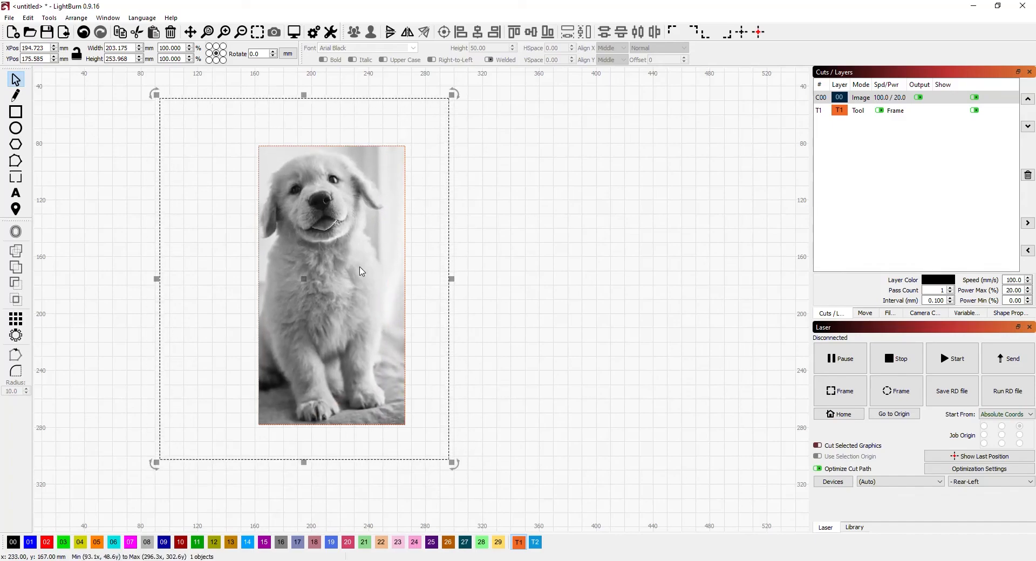
{"action": "left_click_drag", "start_coordinate": [434, 204], "coordinate": [446, 204]}
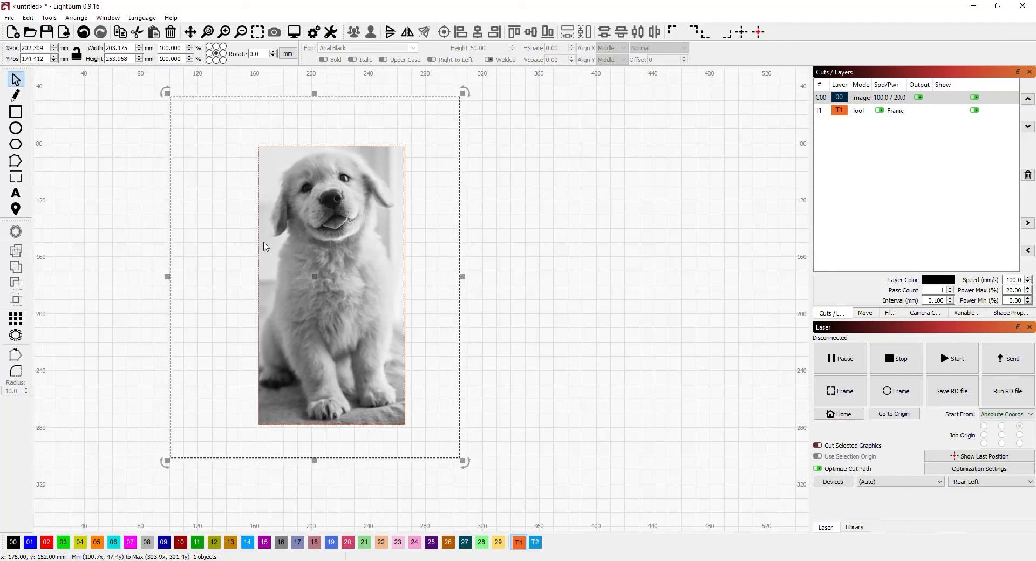
- Draw a smaller second rectangle on the tool layer over the puppy's chest and legs
{"action": "left_click", "coordinate": [89, 119]}
{"action": "left_click", "coordinate": [17, 112]}
{"action": "left_click_drag", "start_coordinate": [295, 248], "coordinate": [371, 393]}
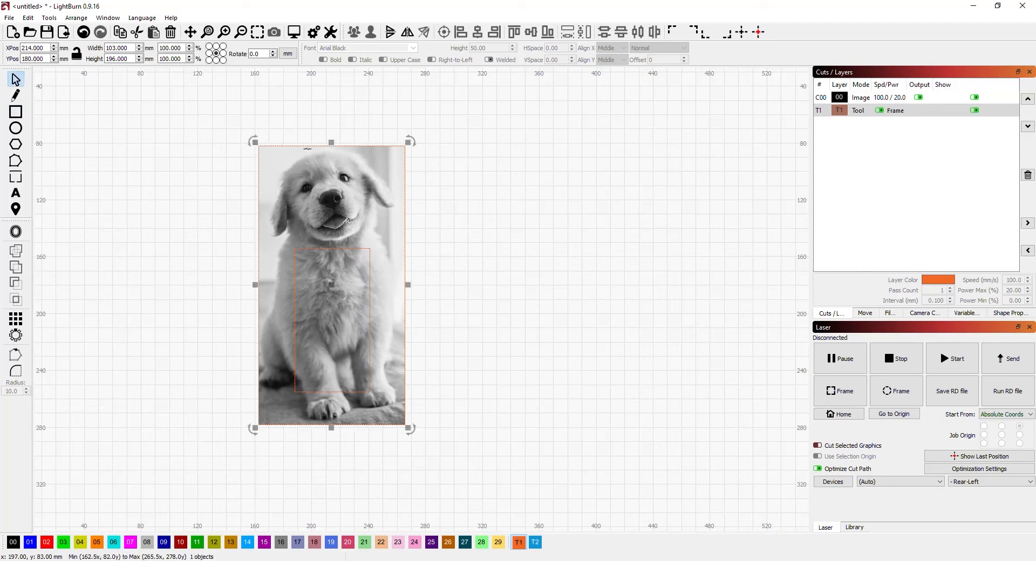
- Remove the mask from the image and reapply it using both rectangles together, leaving a hole over the chest
{"action": "right_click", "coordinate": [322, 164]}
{"action": "left_click", "coordinate": [362, 317]}
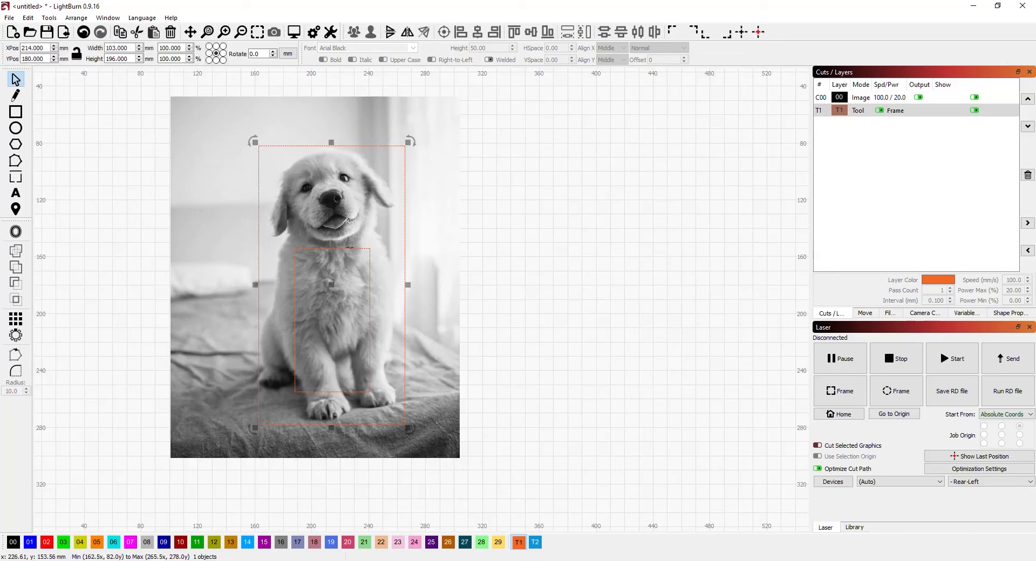
{"action": "left_click", "coordinate": [349, 249], "text": "shift"}
{"action": "right_click", "coordinate": [324, 160]}
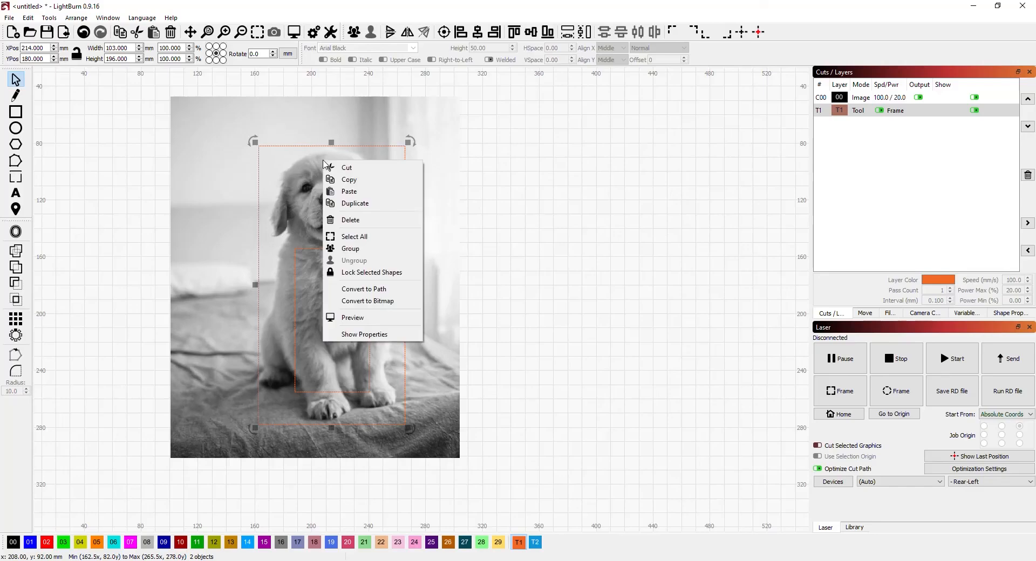
{"action": "left_click", "coordinate": [337, 235]}
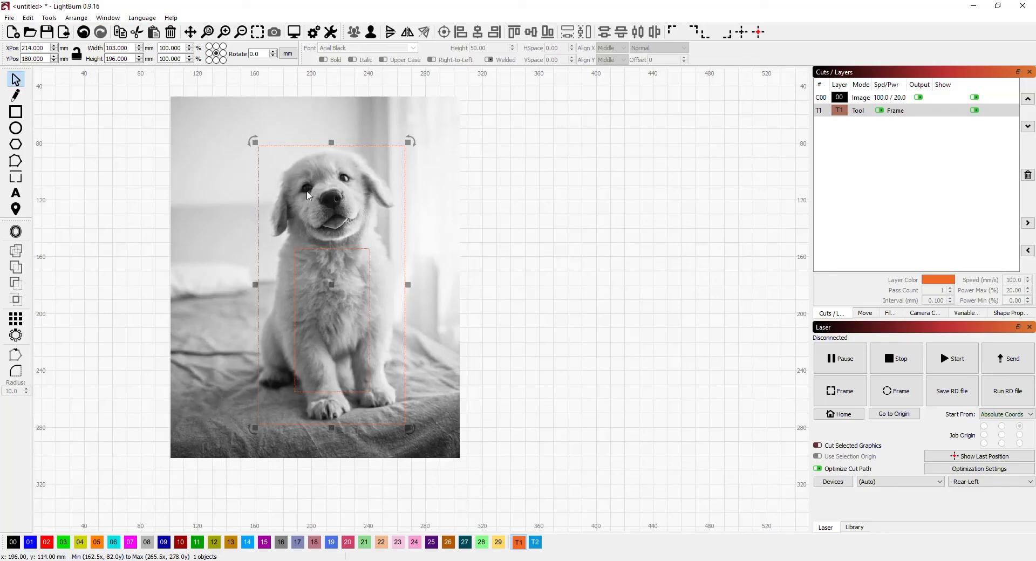
{"action": "left_click", "coordinate": [391, 222]}
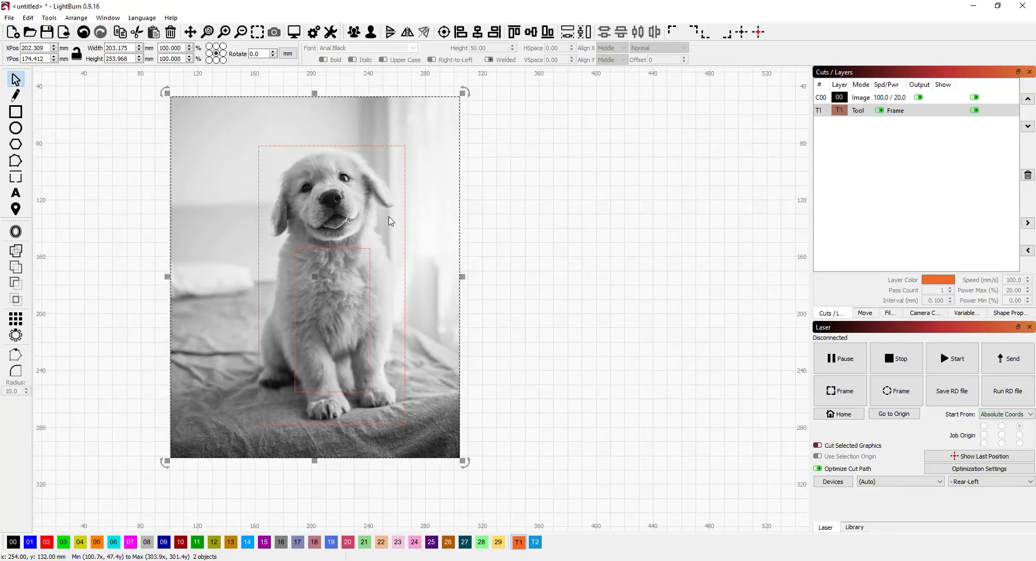
{"action": "right_click", "coordinate": [391, 222]}
{"action": "left_click", "coordinate": [408, 370]}
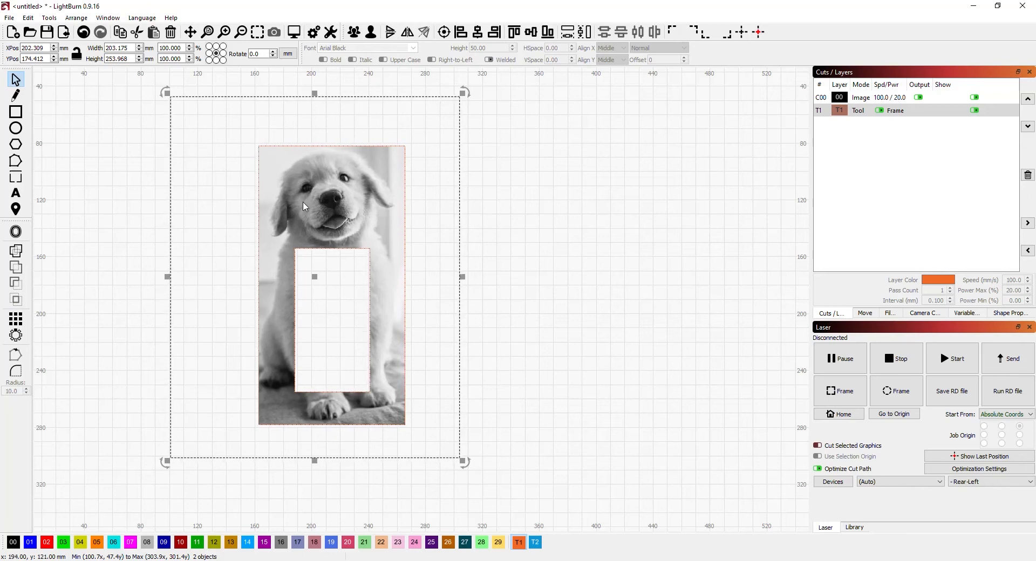
- Select the masked image and preview the engraving job
{"action": "left_click", "coordinate": [511, 196]}
{"action": "left_click", "coordinate": [426, 193]}
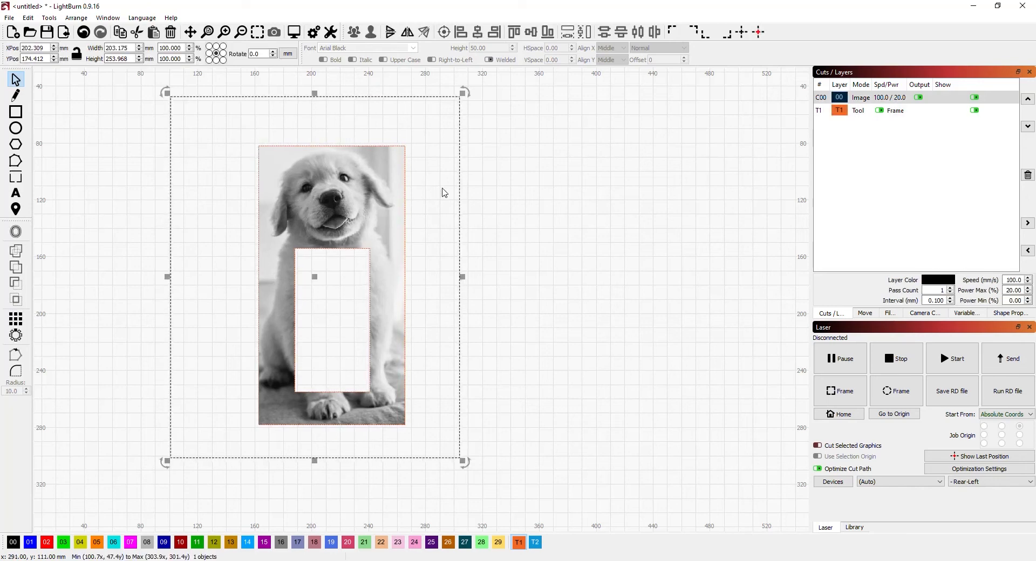
{"action": "left_click", "coordinate": [442, 189]}
{"action": "left_click", "coordinate": [426, 191]}
{"action": "left_click_drag", "start_coordinate": [428, 194], "coordinate": [427, 195]}
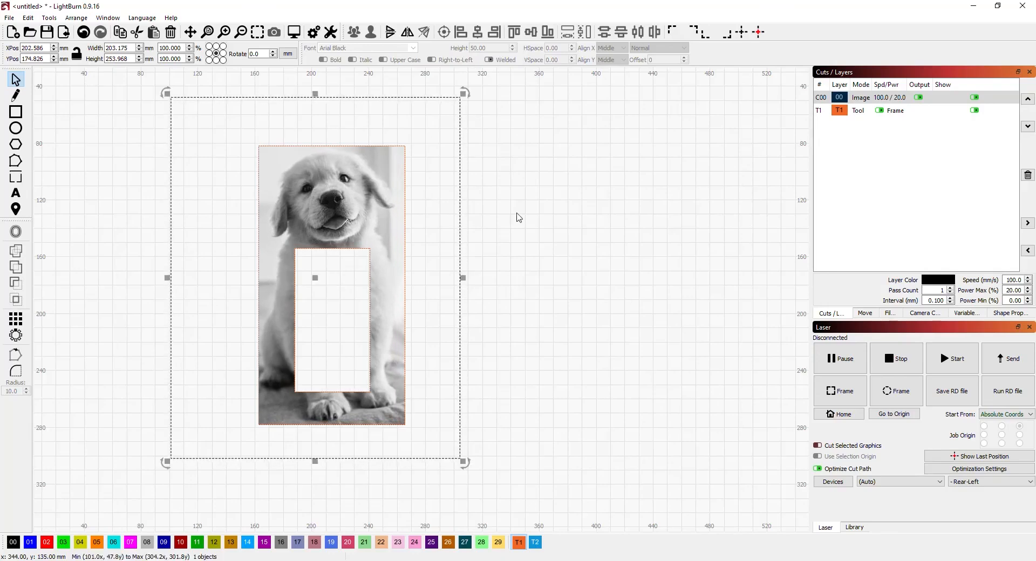
{"action": "key", "text": "alt+p"}
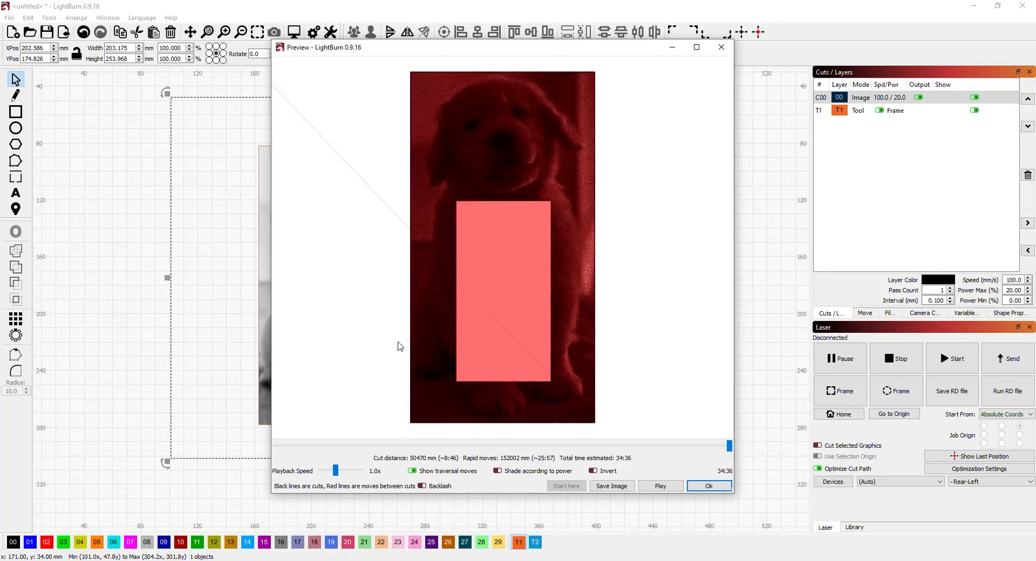
{"action": "left_click", "coordinate": [708, 486]}
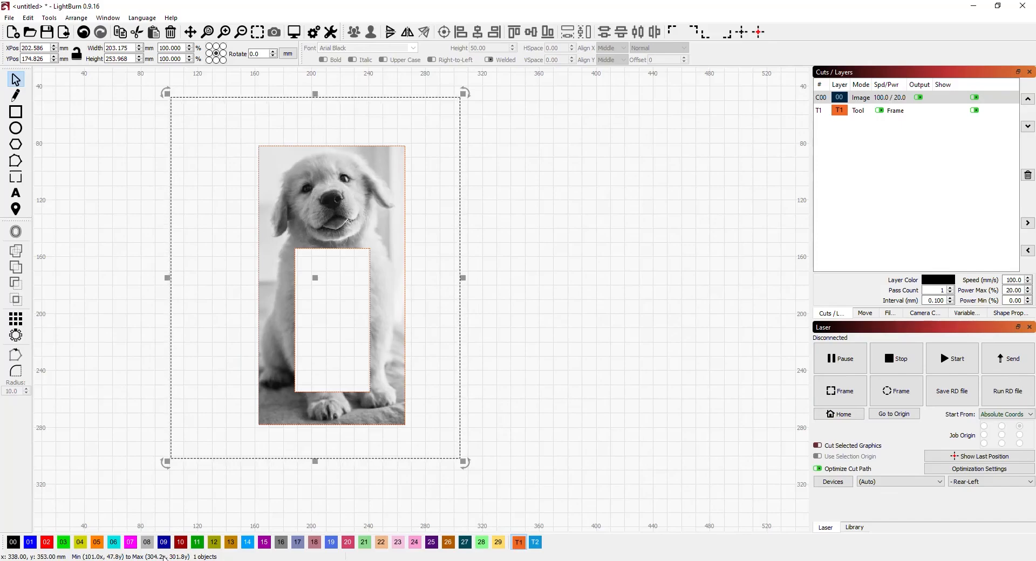
{"action": "left_click", "coordinate": [495, 324]}
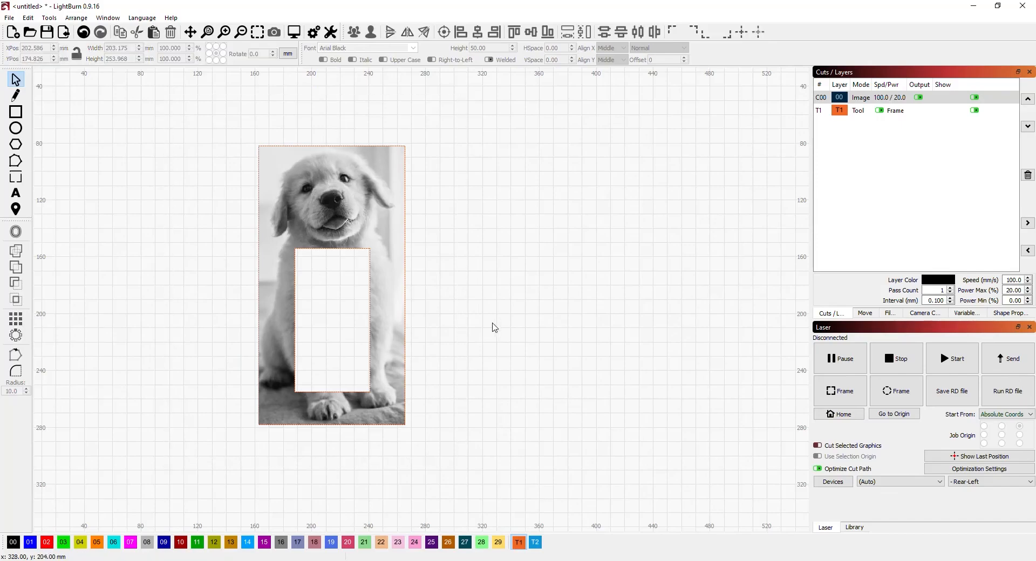
{"action": "left_click", "coordinate": [406, 154]}
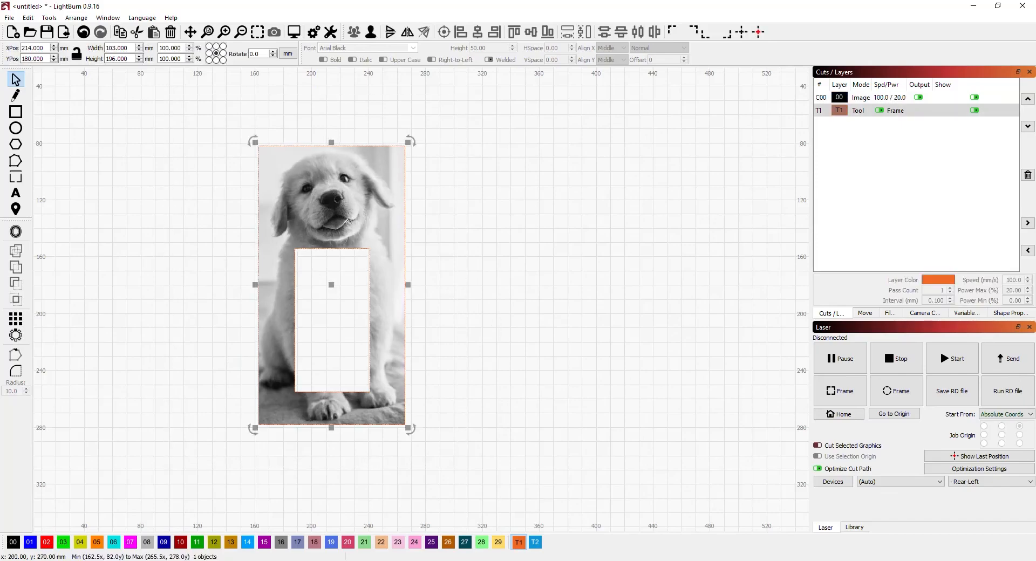
{"action": "left_click", "coordinate": [43, 547]}
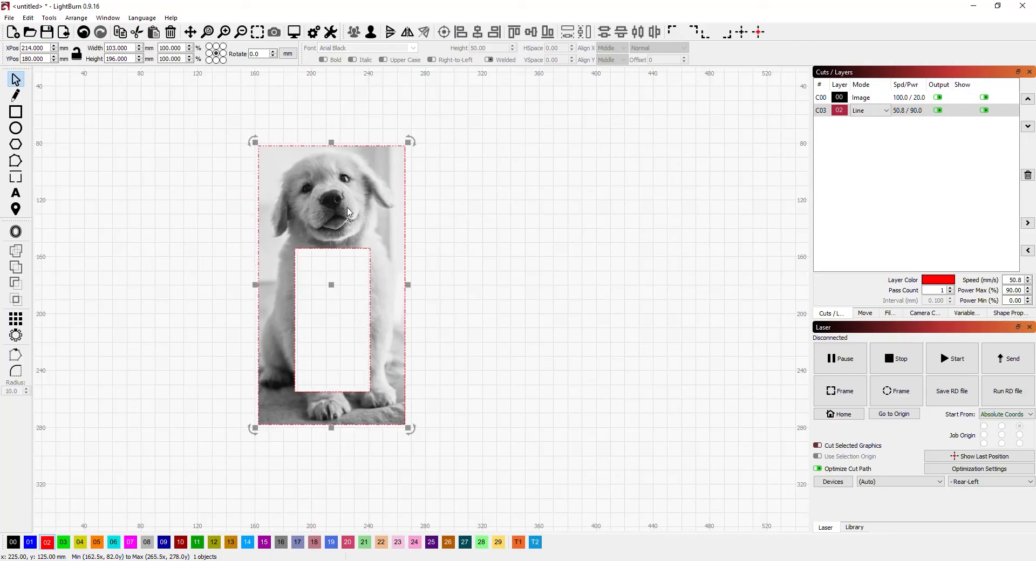
{"action": "left_click", "coordinate": [518, 542]}
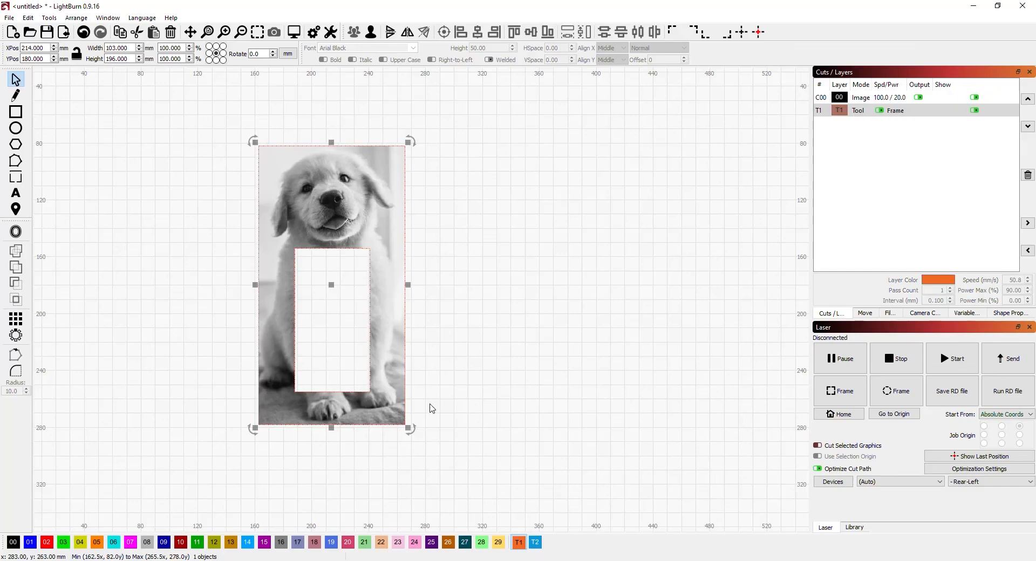
- Remove the mask from the image and delete the mask rectangles
{"action": "right_click", "coordinate": [318, 150]}
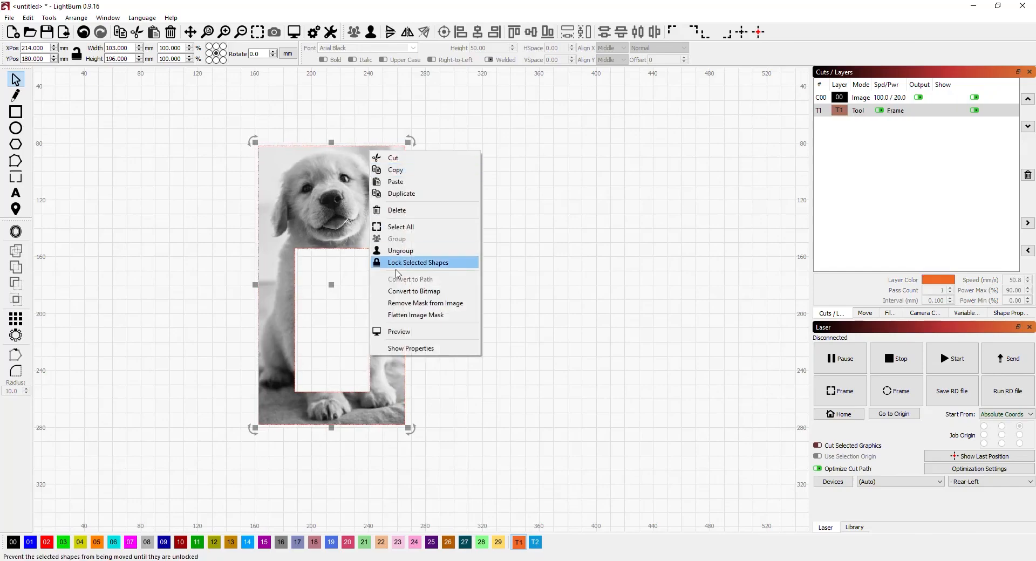
{"action": "left_click", "coordinate": [377, 302]}
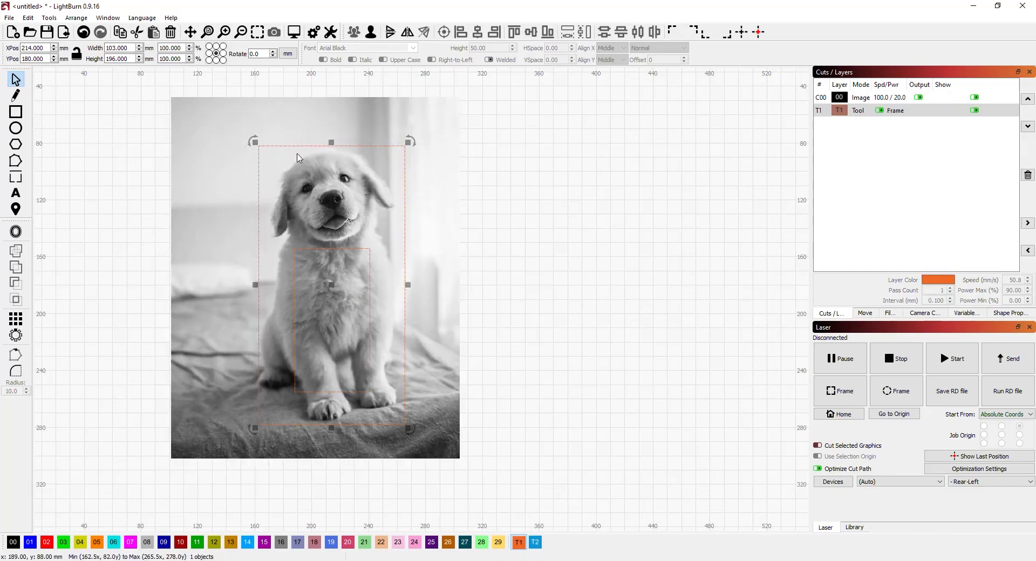
{"action": "left_click", "coordinate": [473, 151]}
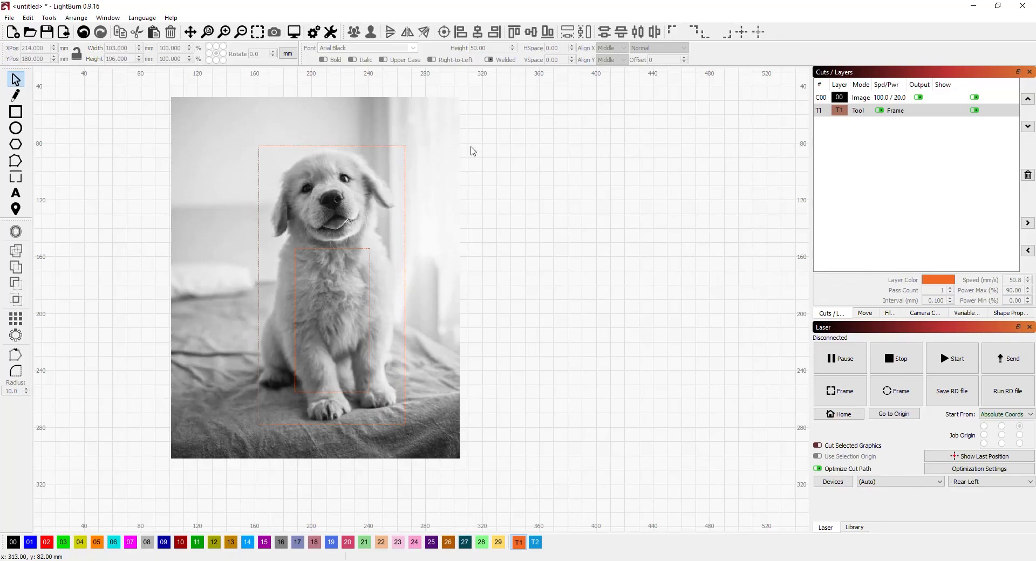
{"action": "left_click", "coordinate": [401, 146]}
{"action": "key", "text": "Delete"}
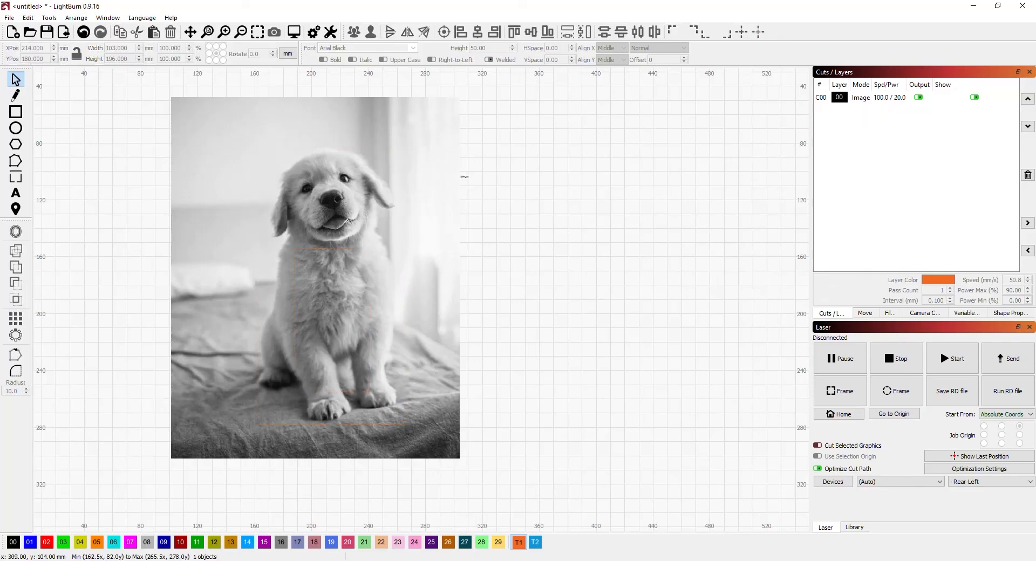
- Add the text PUPPY beside the photo with the Text tool
{"action": "key", "text": "t"}
{"action": "left_click", "coordinate": [526, 243]}
{"action": "type", "text": "PUPPY"}
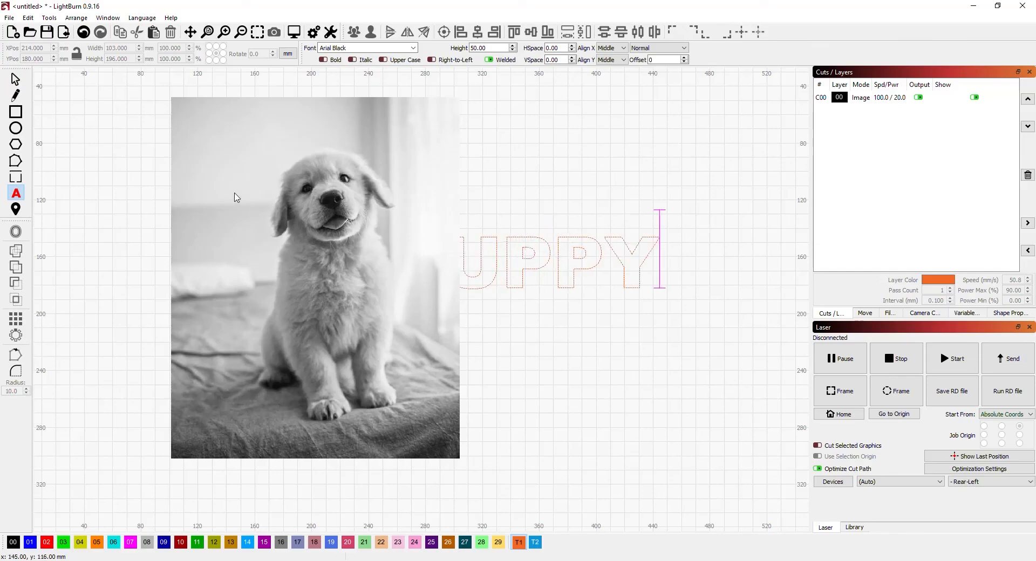
{"action": "left_click", "coordinate": [15, 79]}
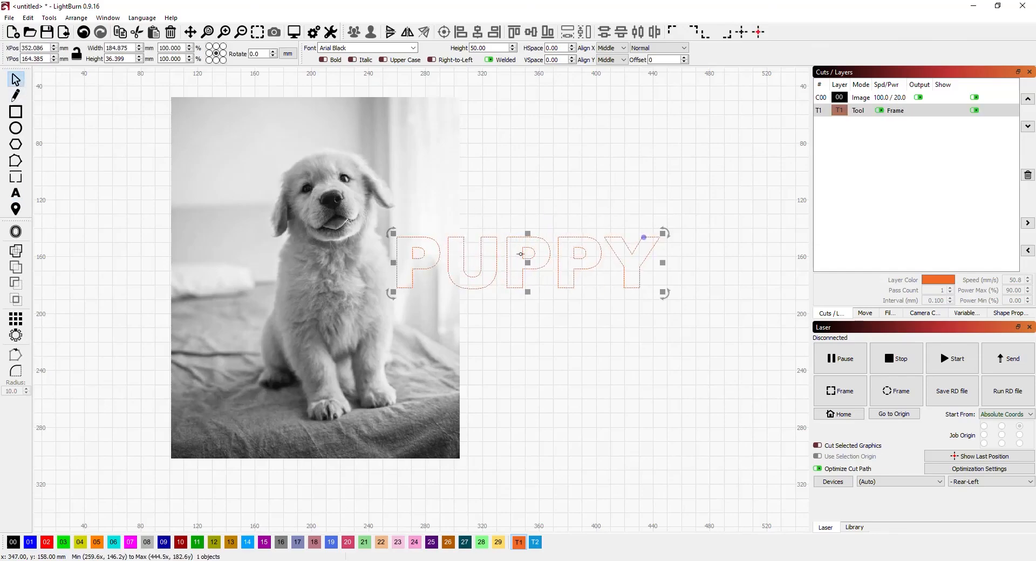
- Move the PUPPY text over the puppy's head and apply it as a mask to the image
{"action": "left_click_drag", "start_coordinate": [527, 263], "coordinate": [325, 210]}
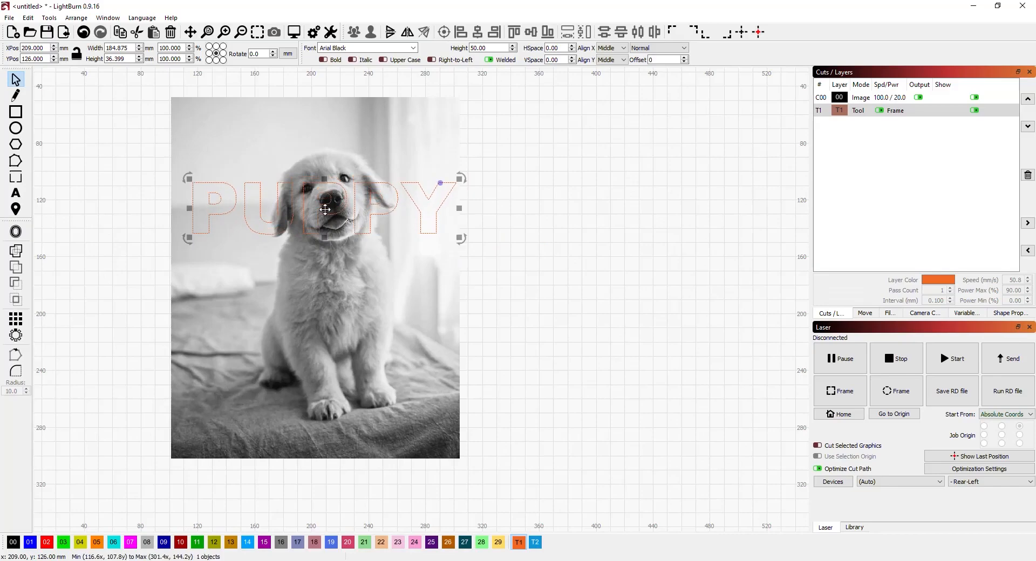
{"action": "left_click", "coordinate": [384, 177]}
{"action": "right_click", "coordinate": [384, 176]}
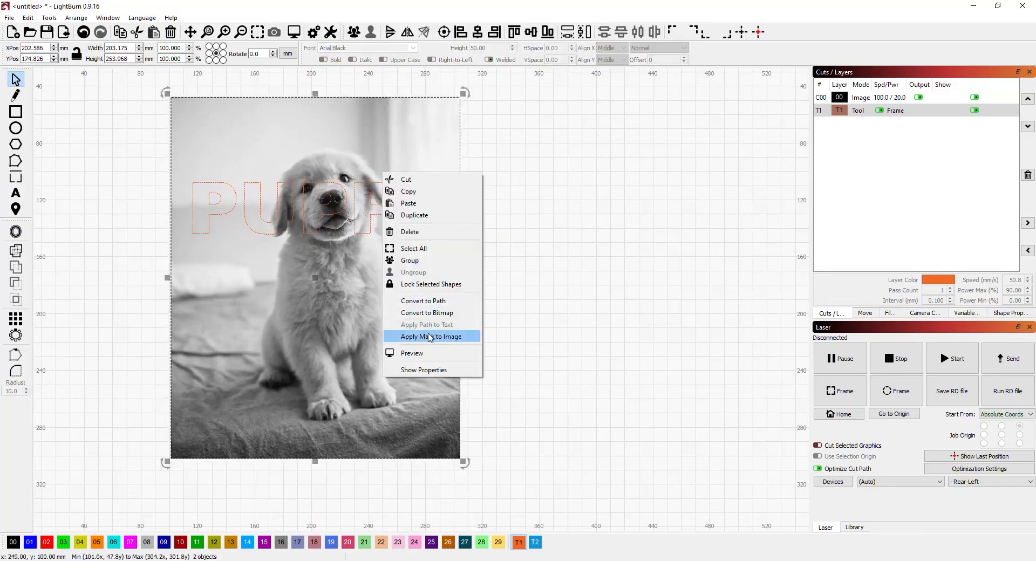
{"action": "left_click", "coordinate": [418, 333]}
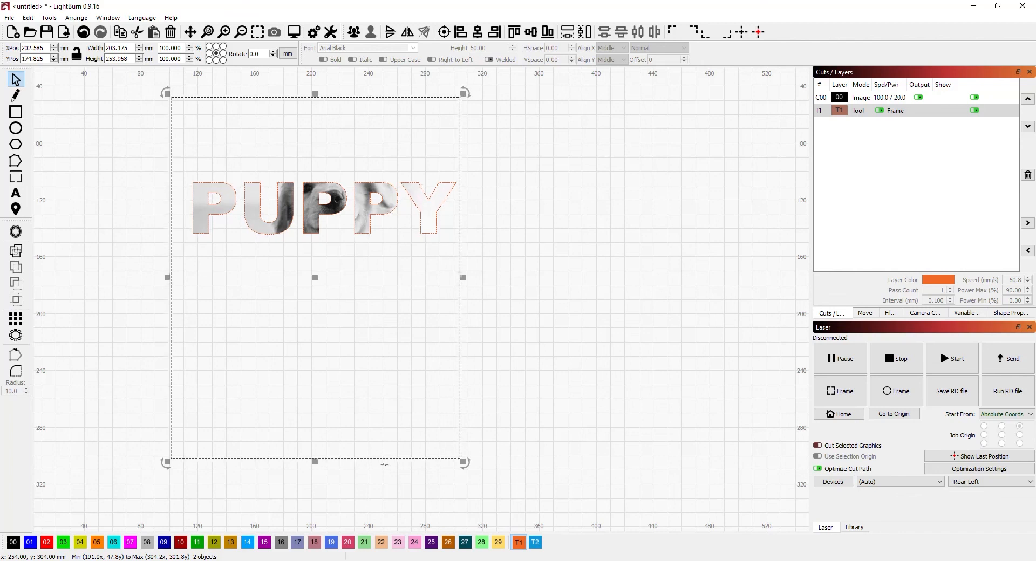
- Preview the engraving job for the image masked by the PUPPY text, then close the preview
{"action": "left_click", "coordinate": [294, 31]}
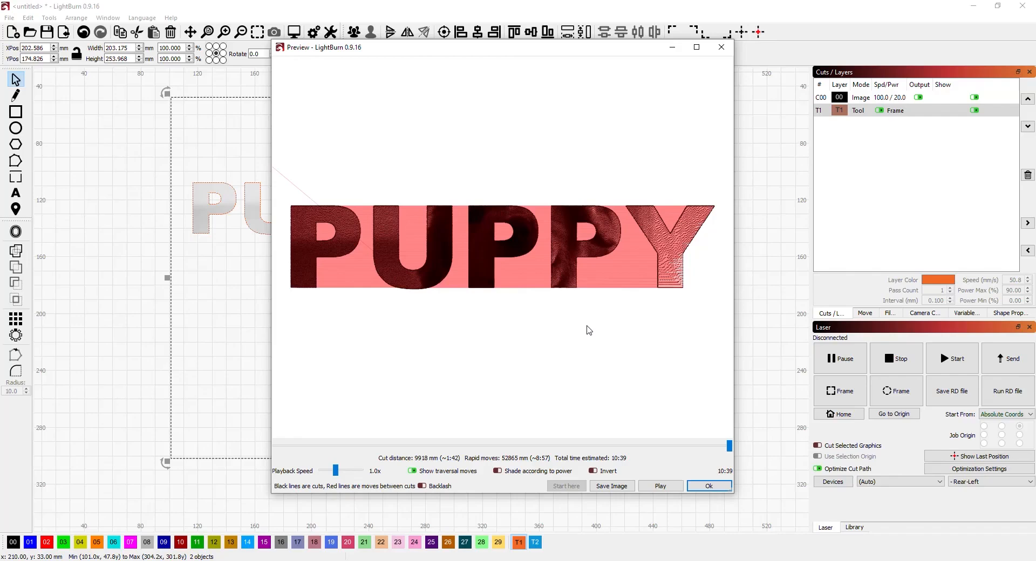
{"action": "left_click", "coordinate": [704, 486]}
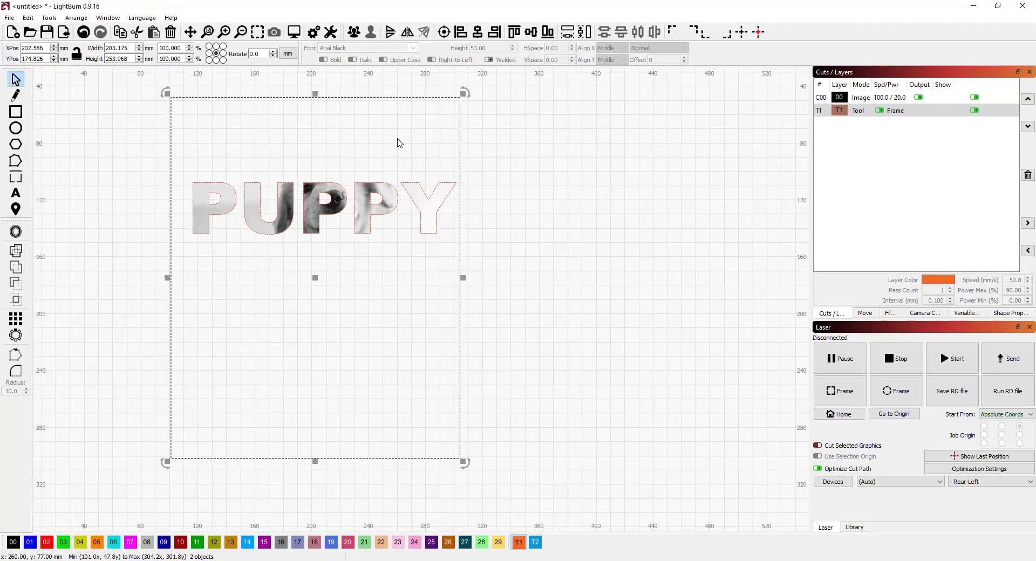
- Flatten the PUPPY text mask into the image
{"action": "right_click", "coordinate": [399, 143]}
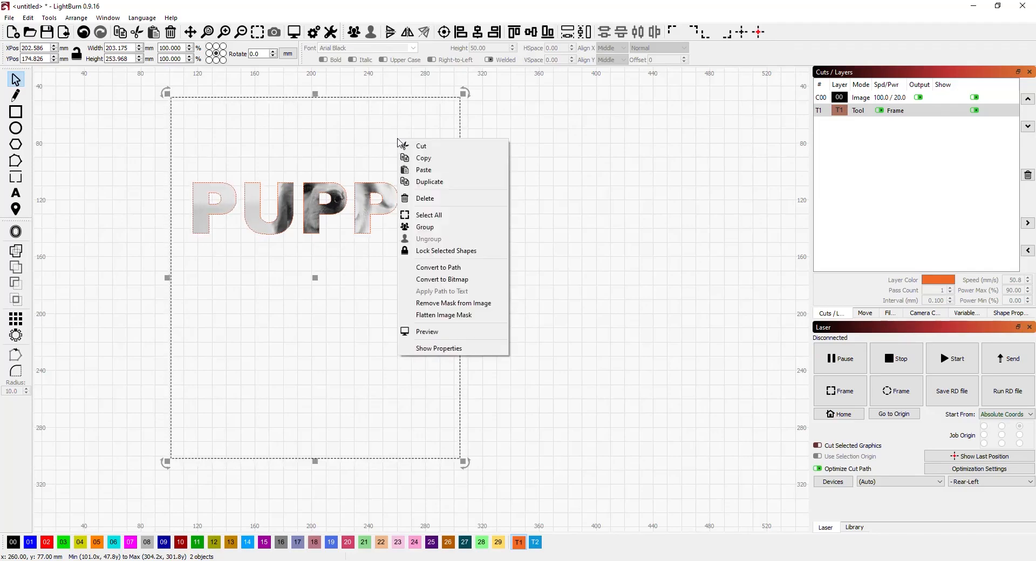
{"action": "left_click", "coordinate": [440, 315]}
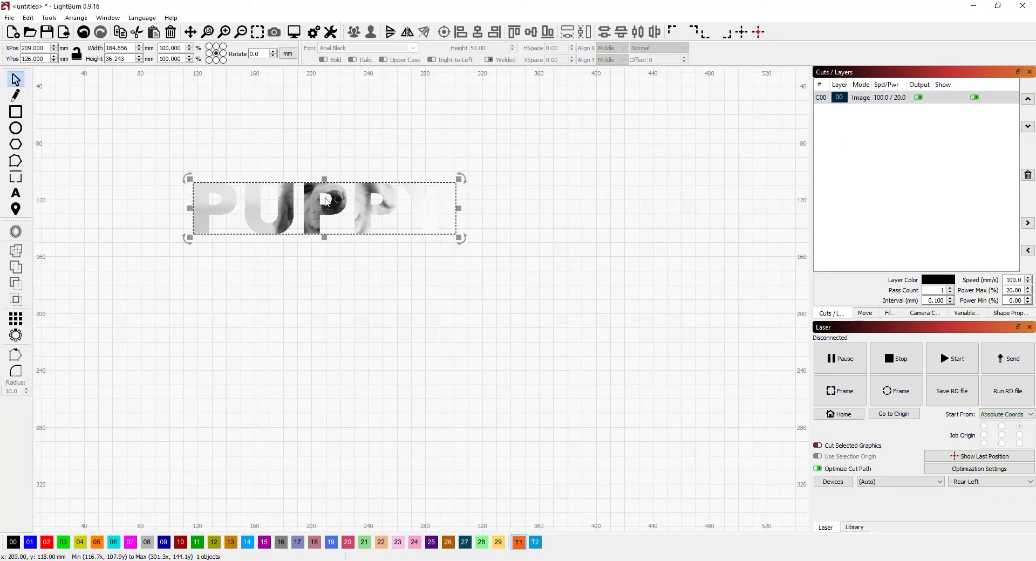
- Preview the engraving job of the flattened image, then close the preview
{"action": "left_click", "coordinate": [294, 32]}
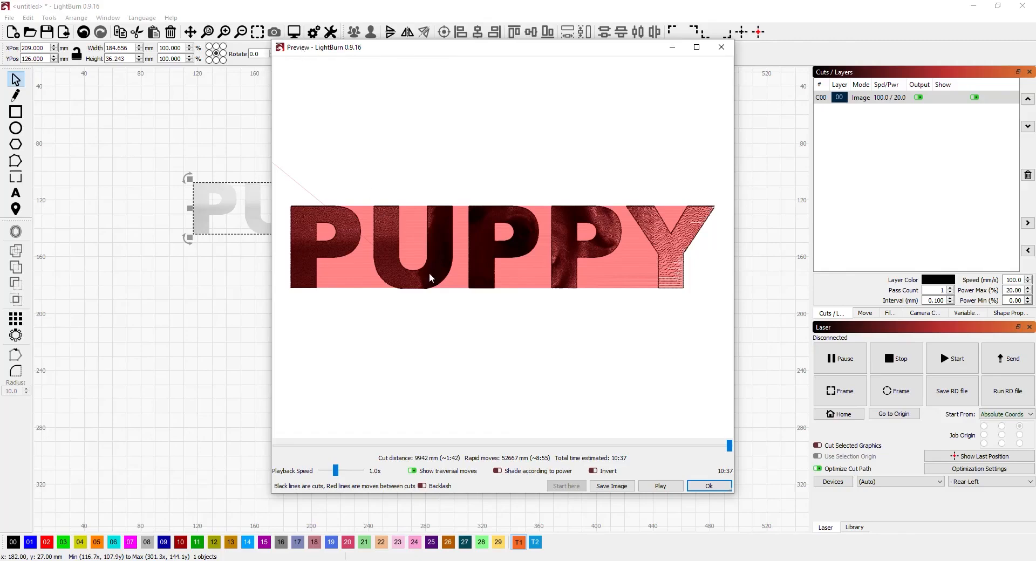
{"action": "left_click", "coordinate": [708, 486]}
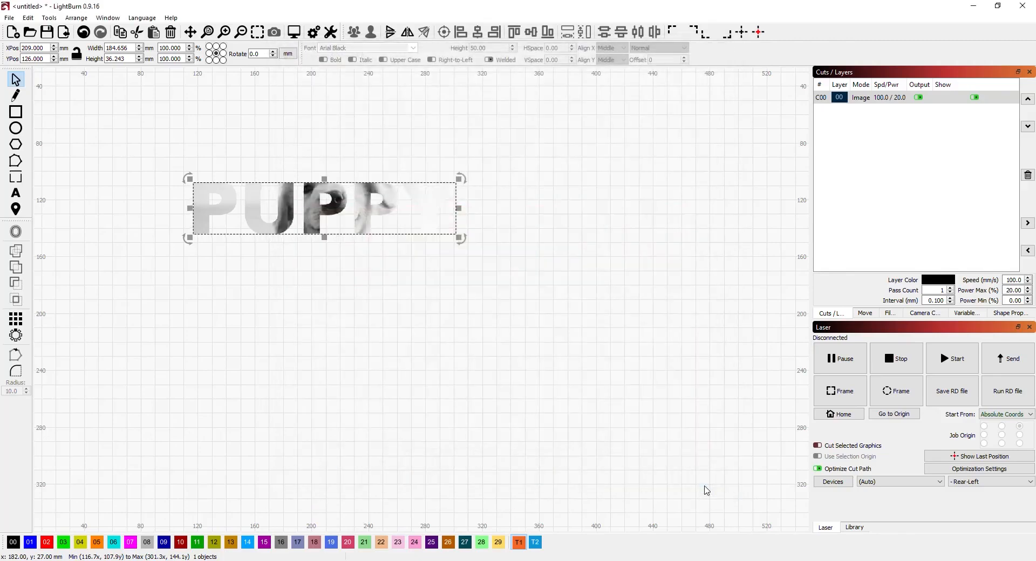